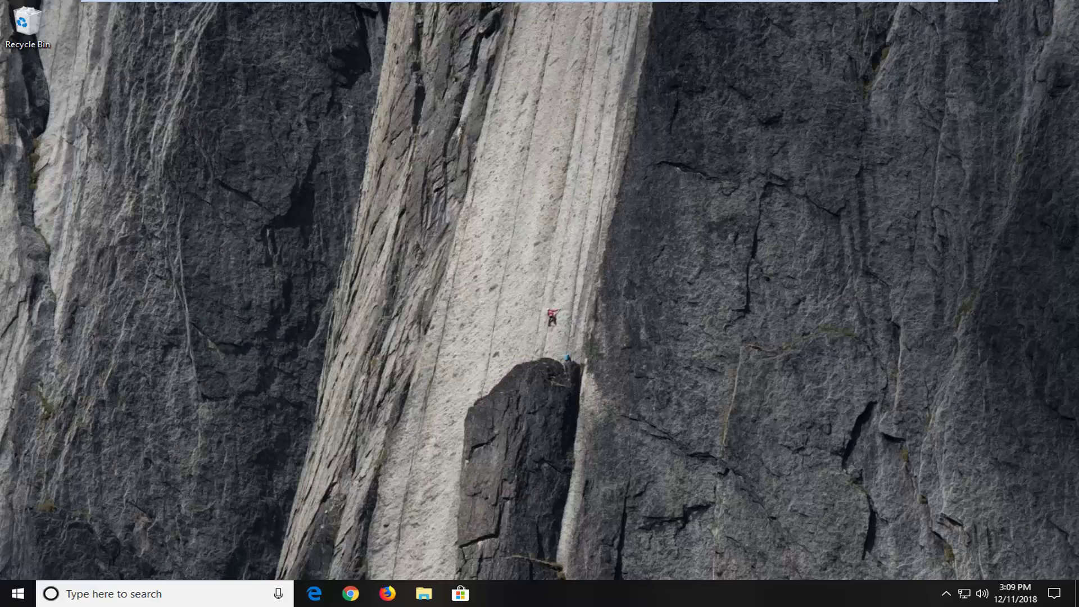
Search for "settings" and open the Windows Settings app.
left_click(14, 599)
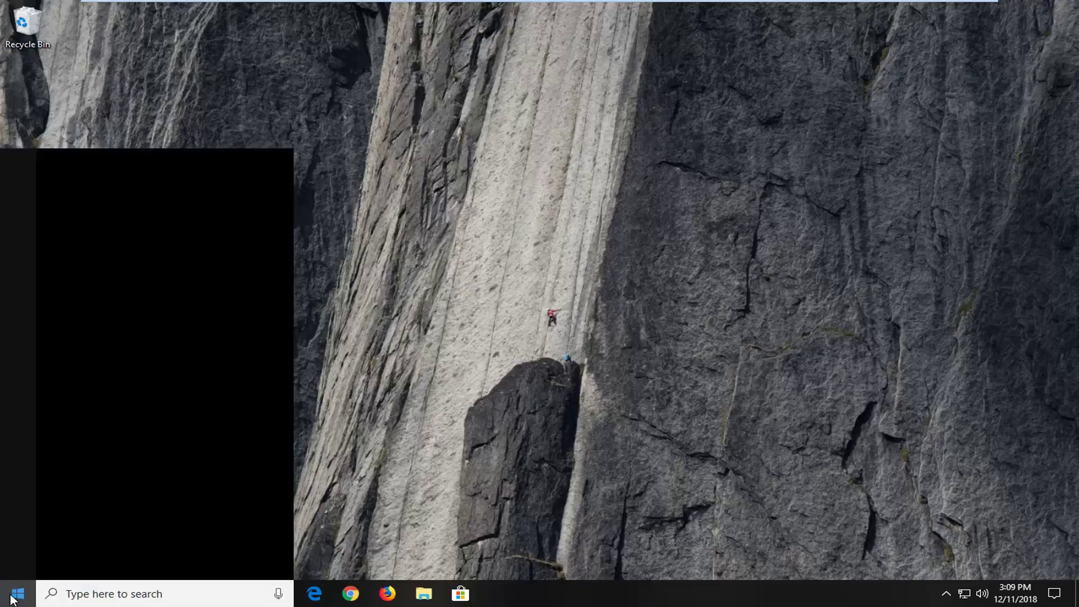
right_click(14, 598)
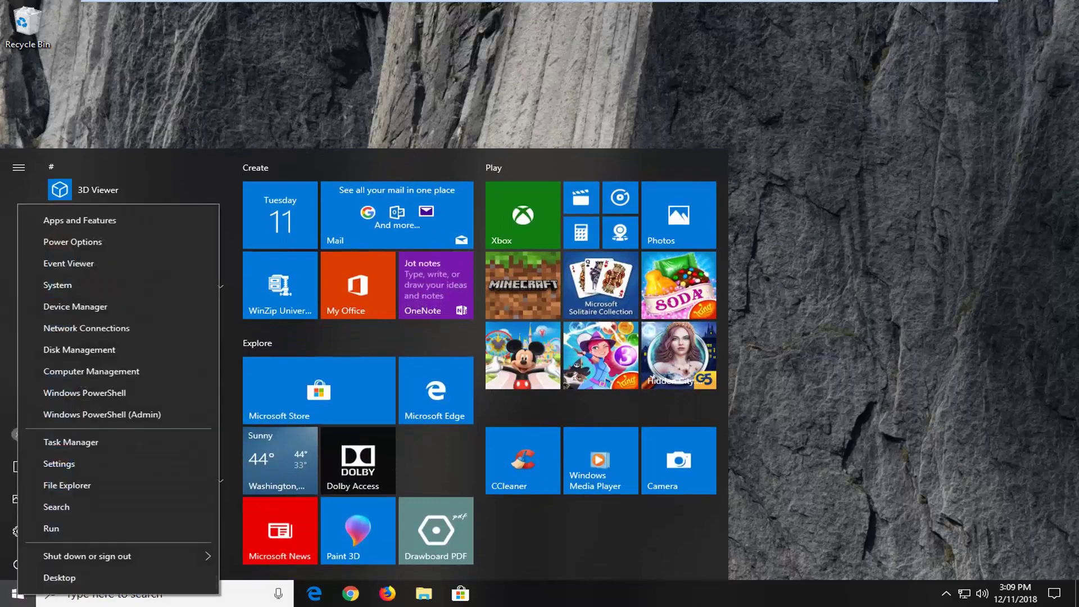
key("Escape")
left_click(147, 531)
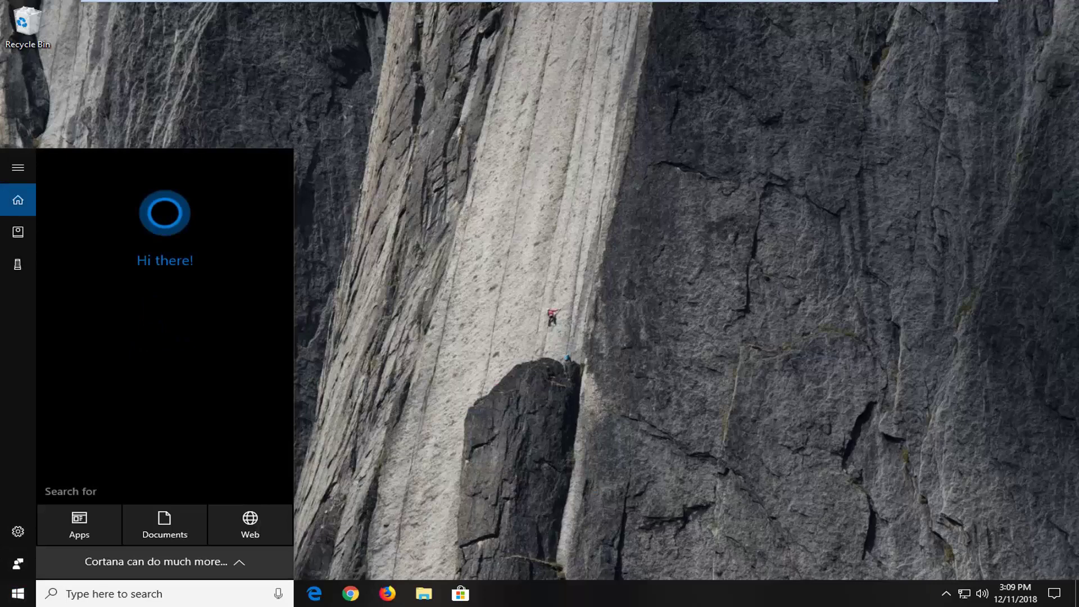
type("settings")
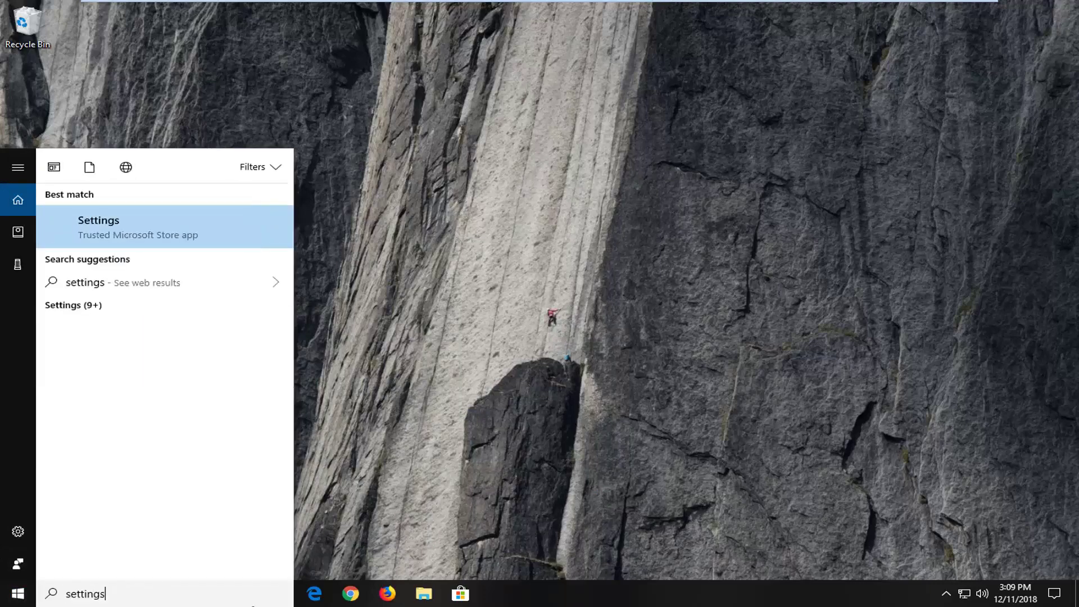
left_click(97, 231)
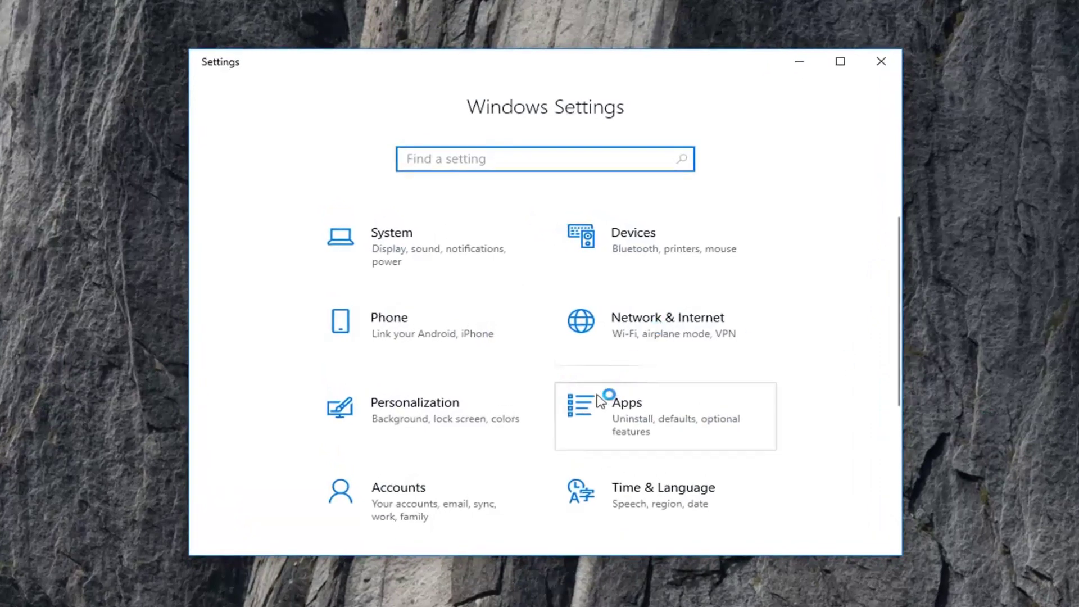
Open the Sync your settings page under Accounts and examine the main and individual sync settings, including Theme.
left_click(423, 506)
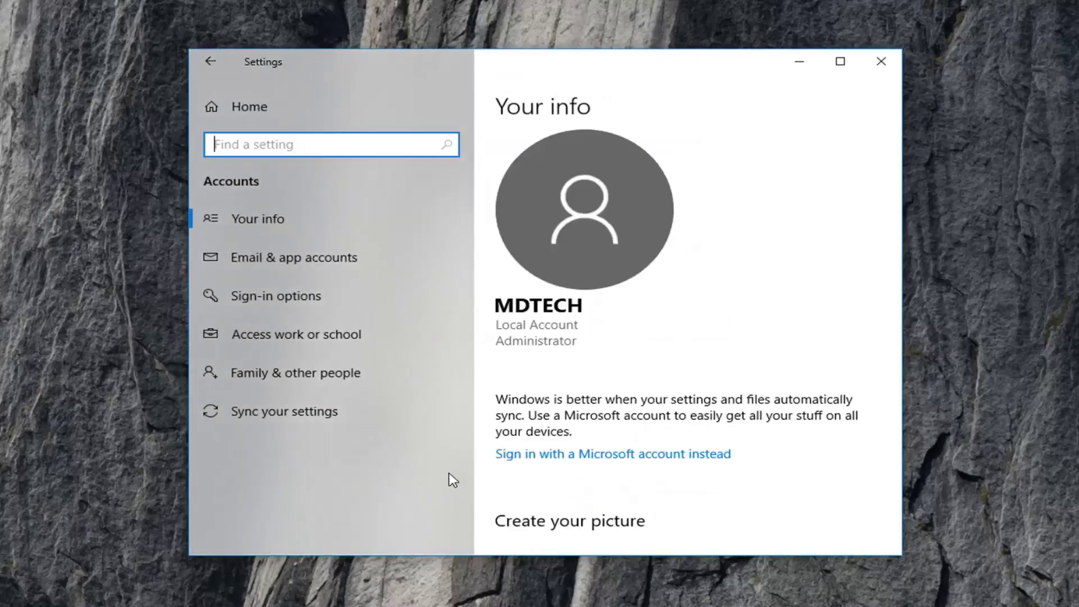
left_click(282, 416)
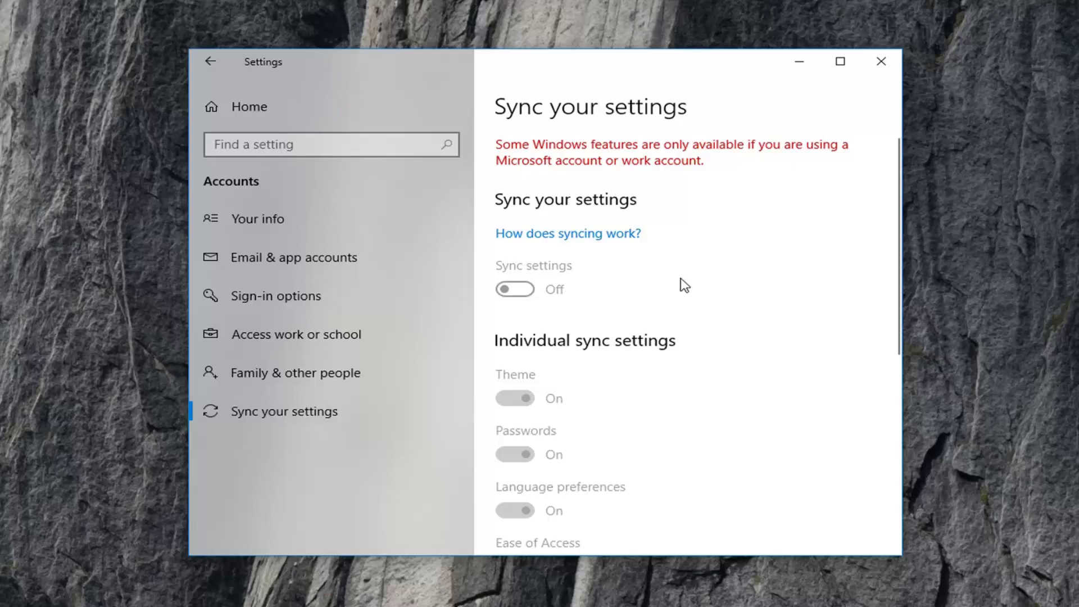
scroll(731, 314, "down", 4)
scroll(753, 345, "up", 3)
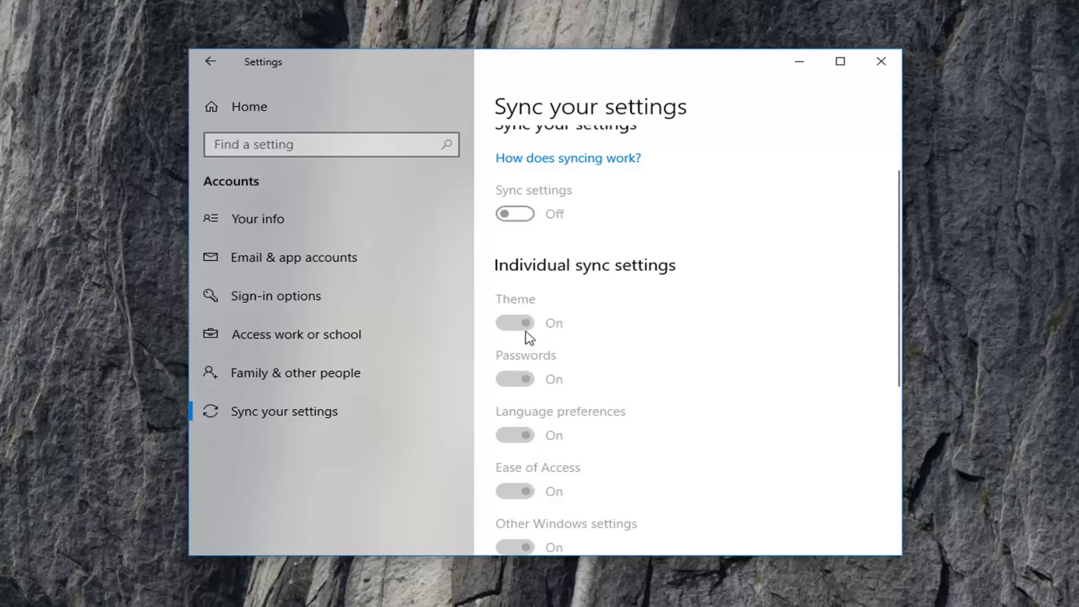
scroll(515, 371, "down", 1)
scroll(511, 405, "up", 3)
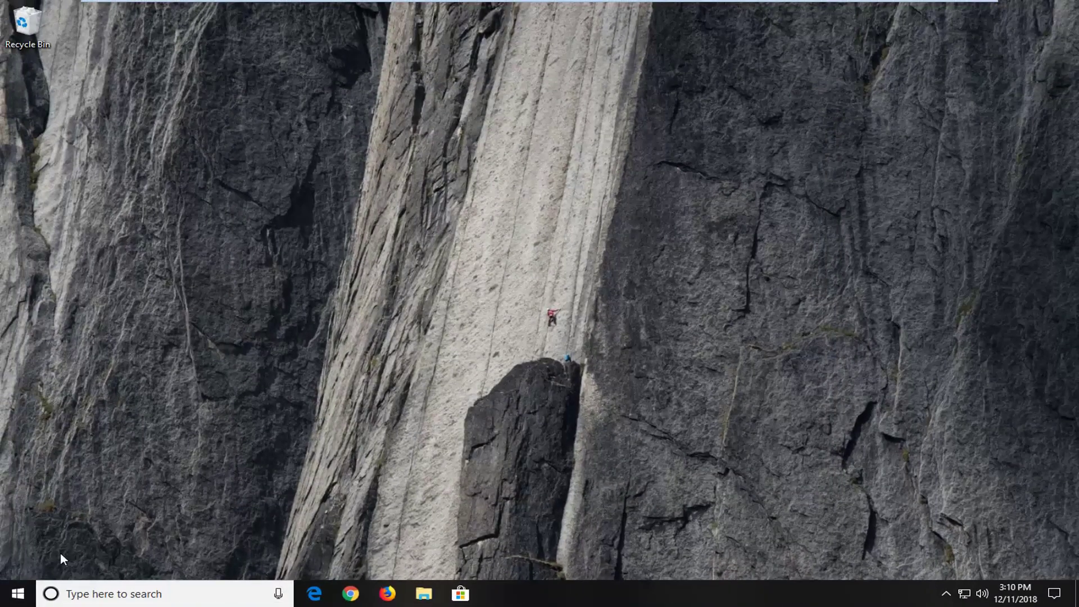
Search for "services" and open the Services desktop app.
left_click(17, 594)
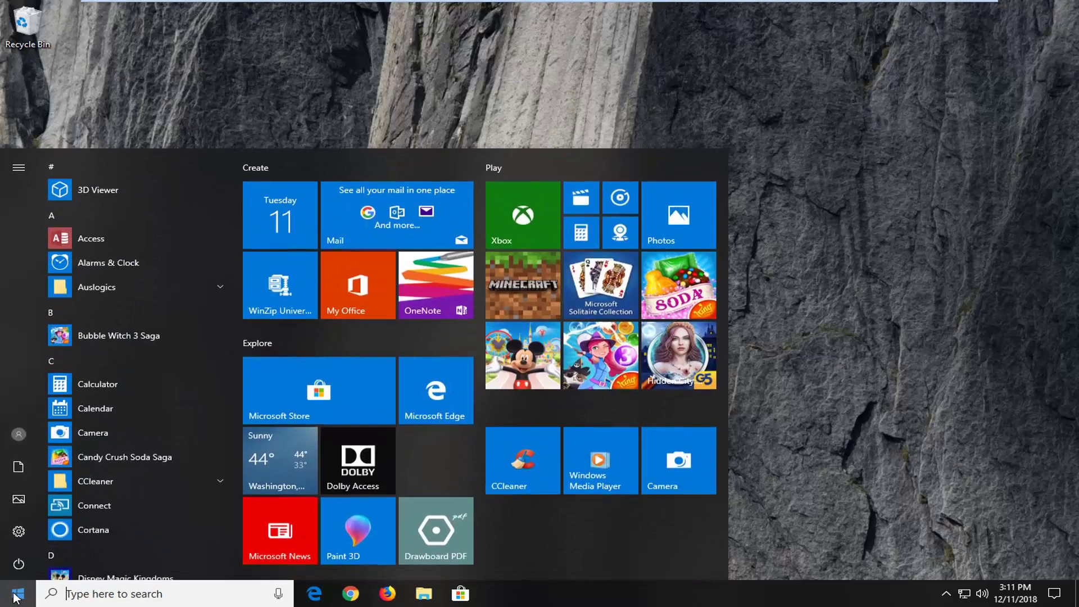
type("services")
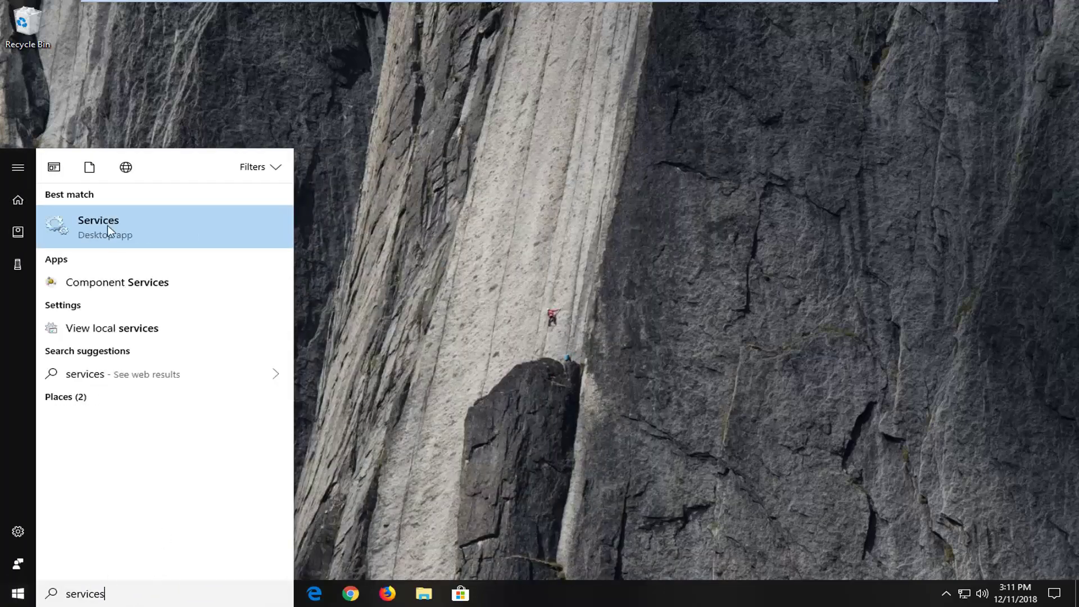
left_click(102, 234)
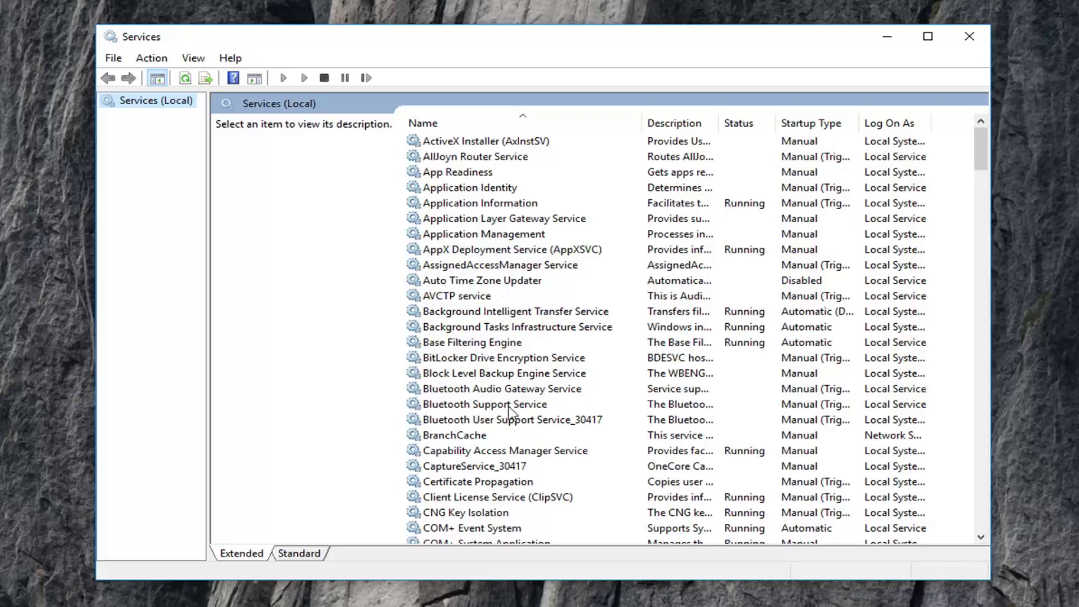
Find the Themes service and check its startup type and service status in its properties.
scroll(510, 413, "down", 6)
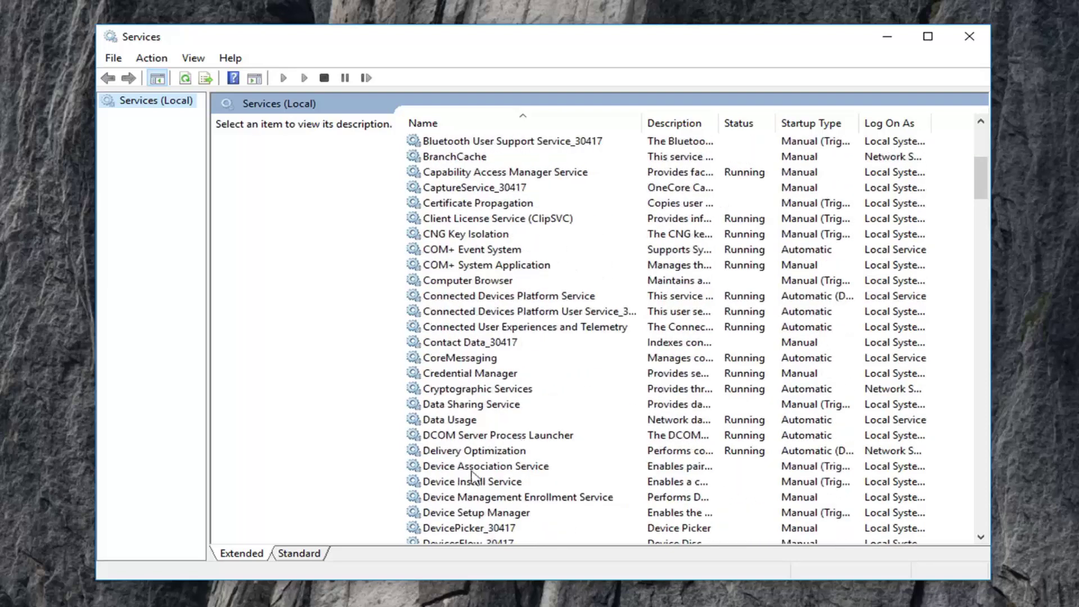
scroll(466, 495, "down", 5)
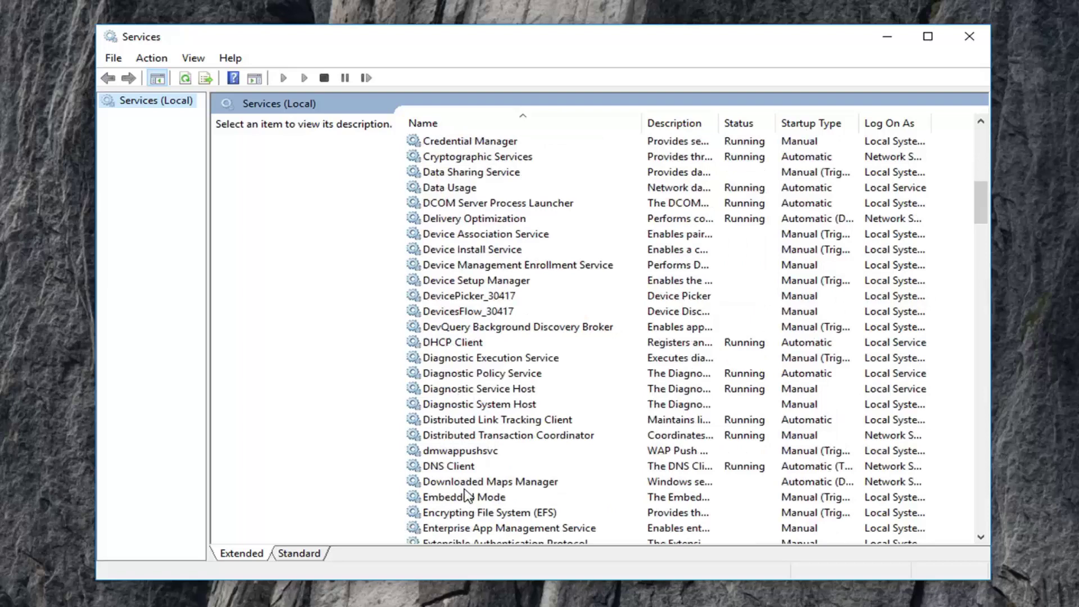
left_click(465, 487)
scroll(466, 492, "down", 2)
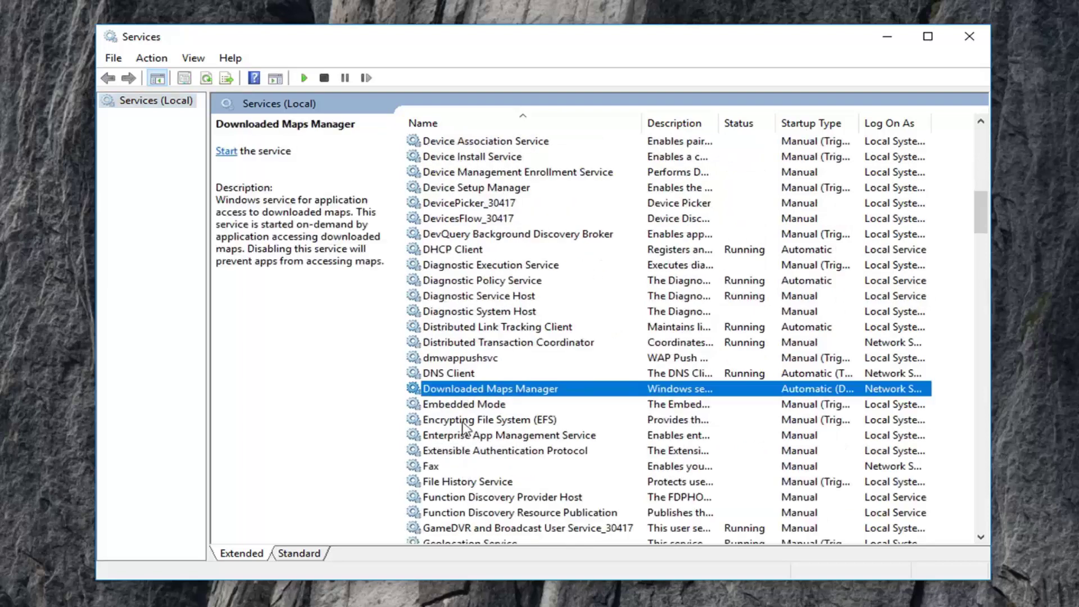
left_click(451, 299)
scroll(479, 211, "up", 1)
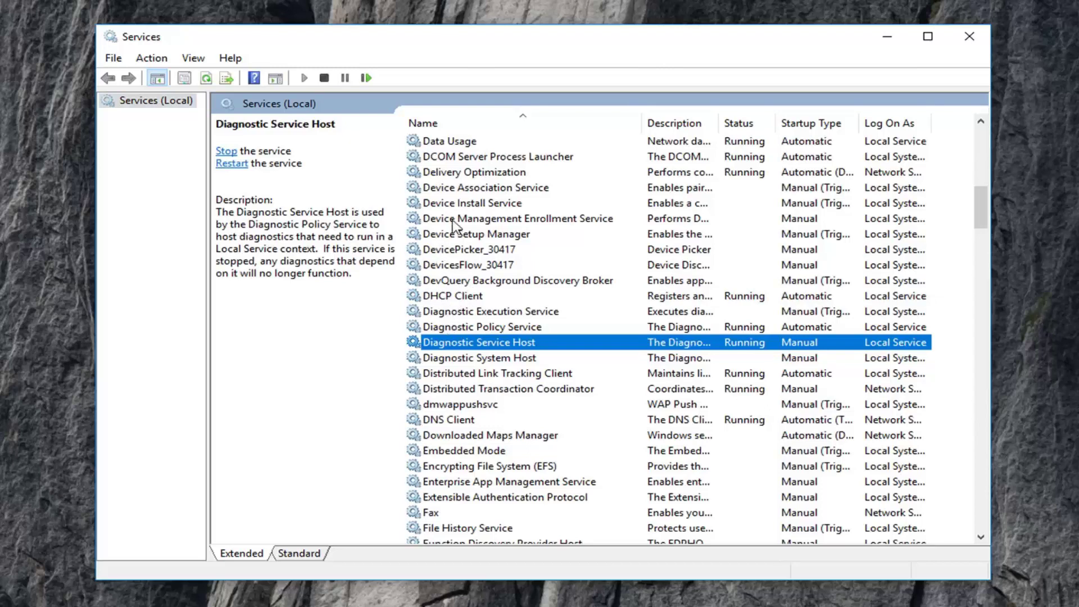
scroll(454, 224, "up", 1)
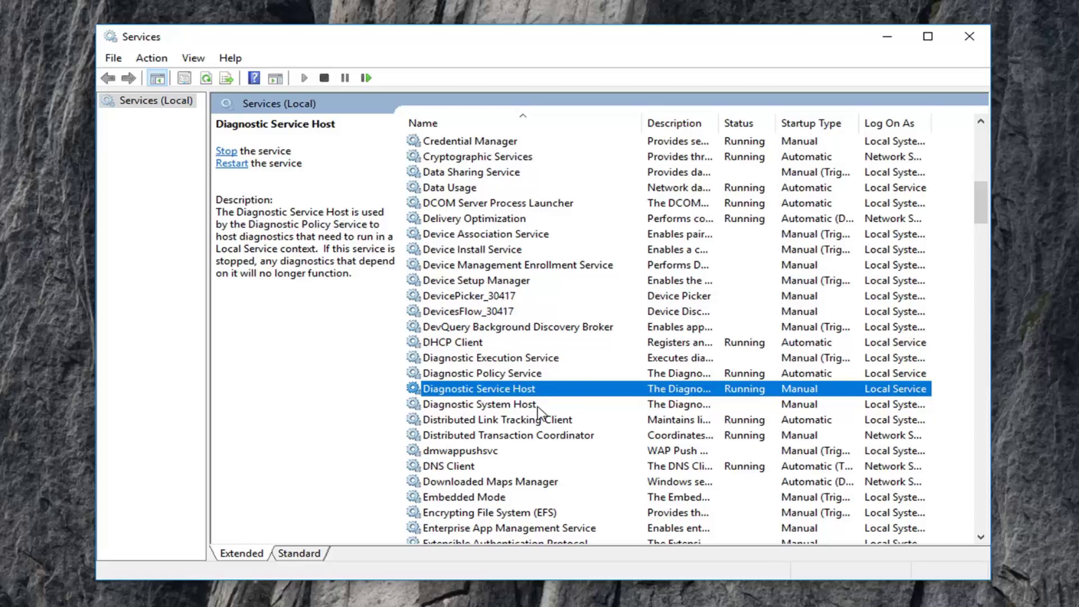
scroll(475, 393, "down", 20)
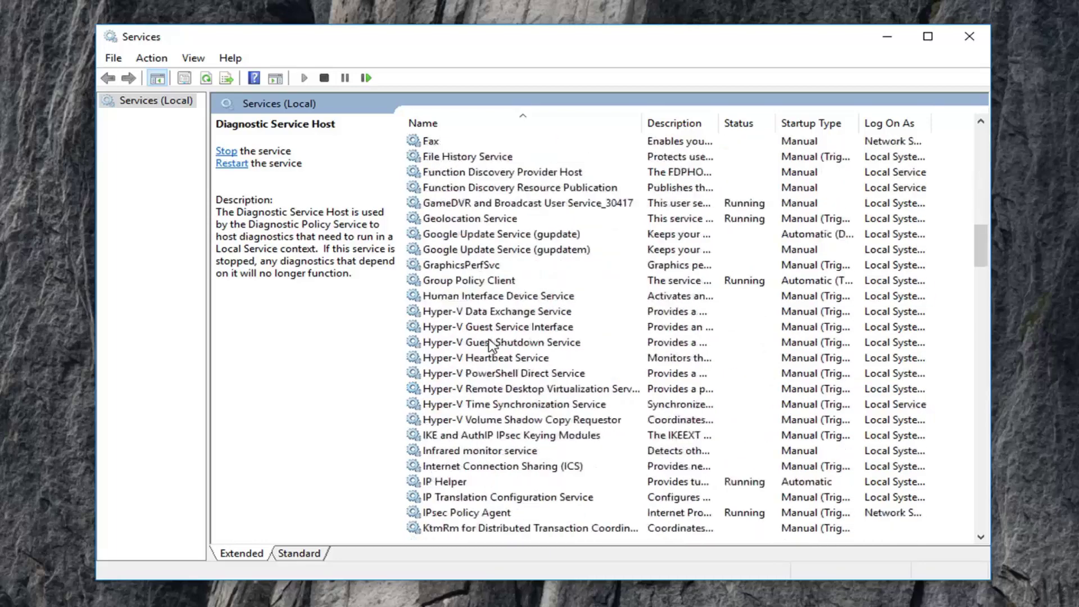
scroll(496, 353, "down", 8)
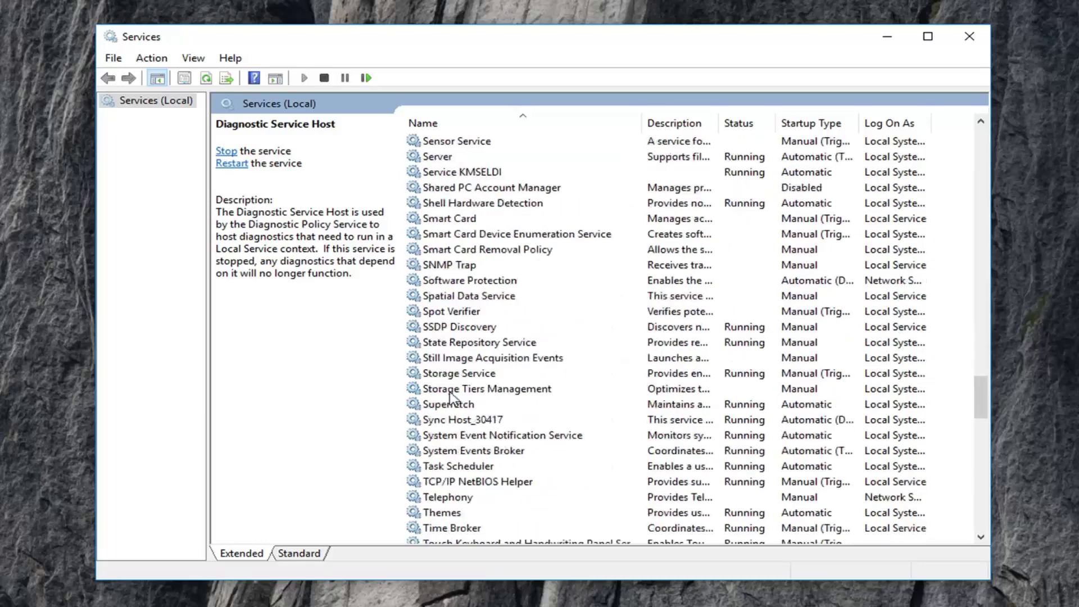
left_click(444, 425)
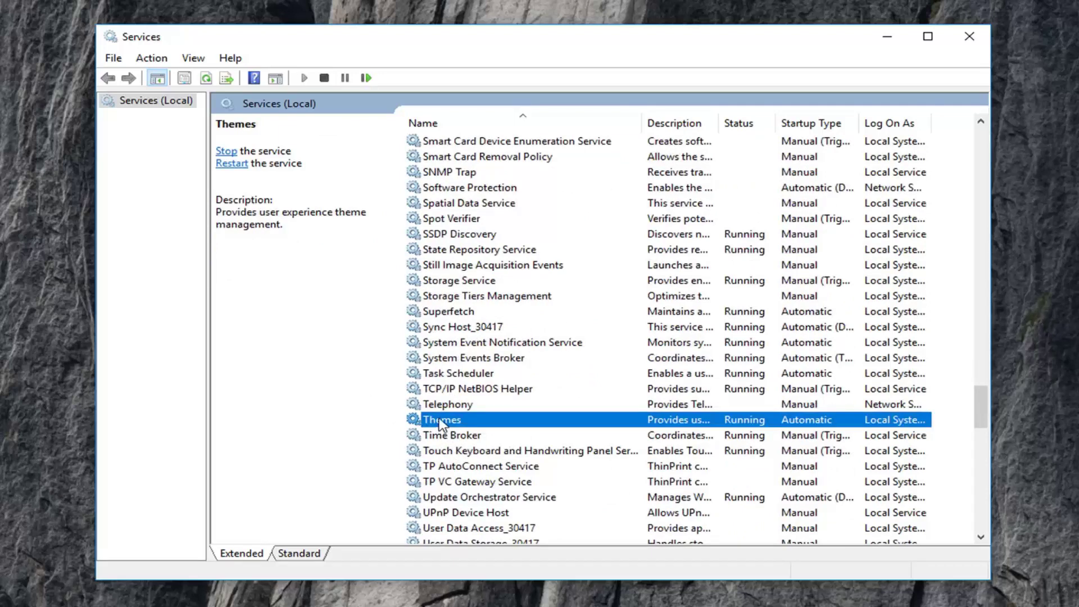
double_click(440, 422)
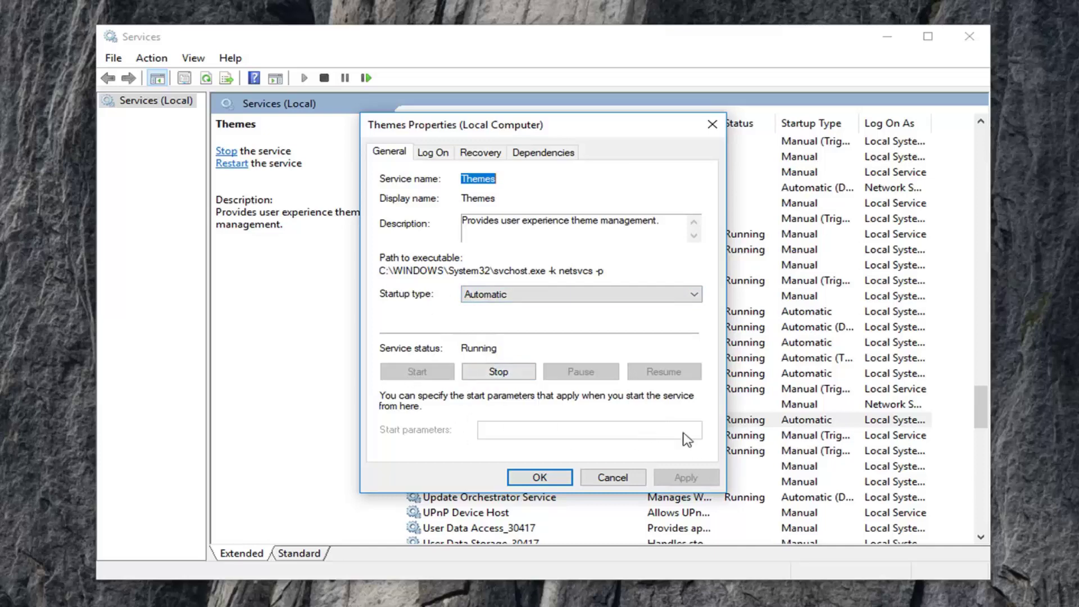
left_click(526, 482)
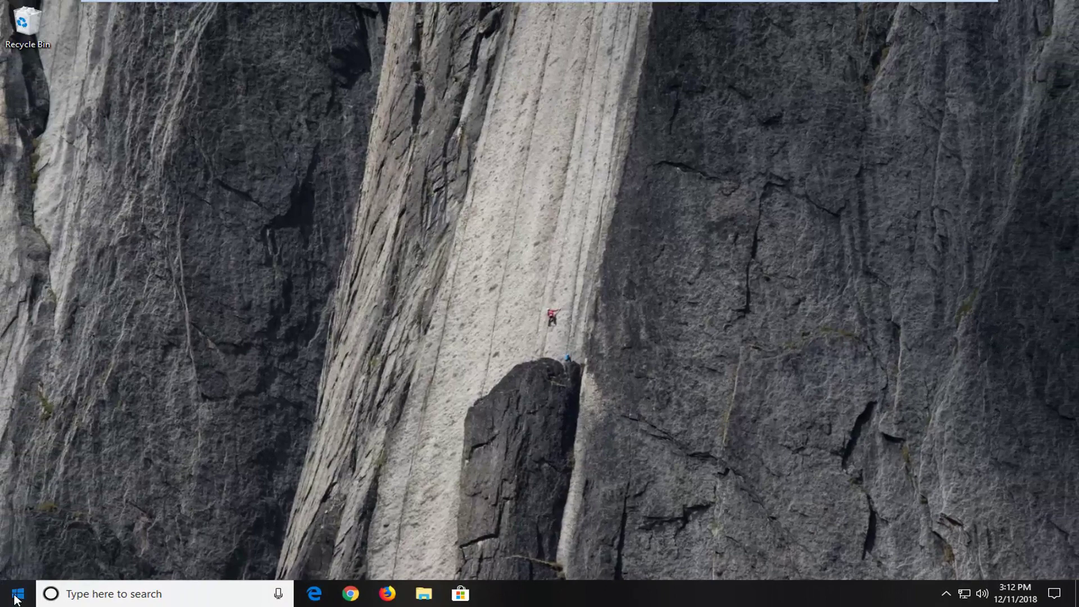
Search for the Run dialog and launch Control Panel with the command "control".
left_click(17, 596)
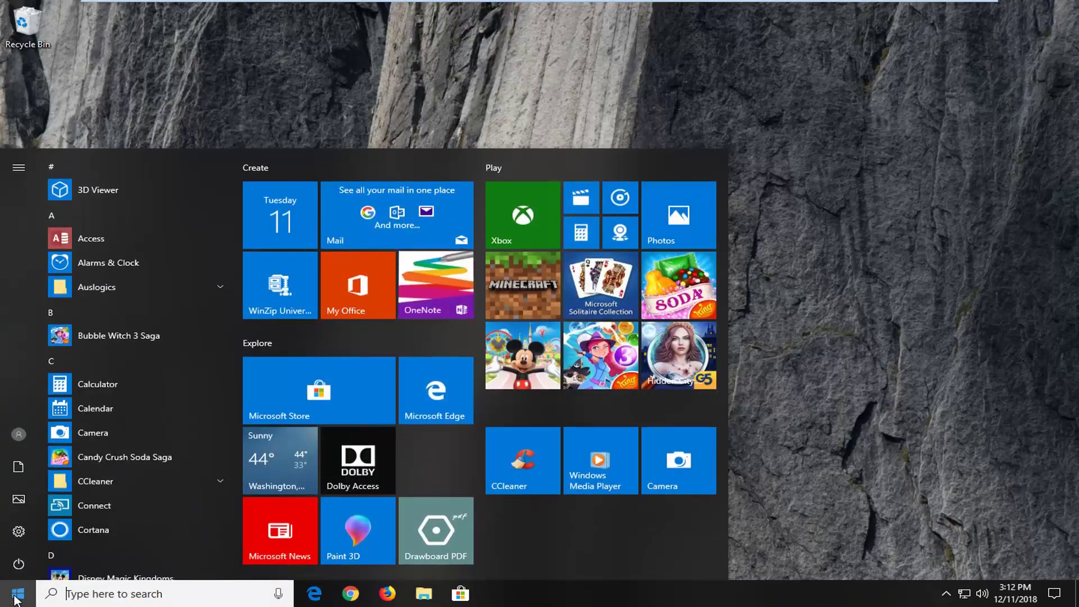
type("run")
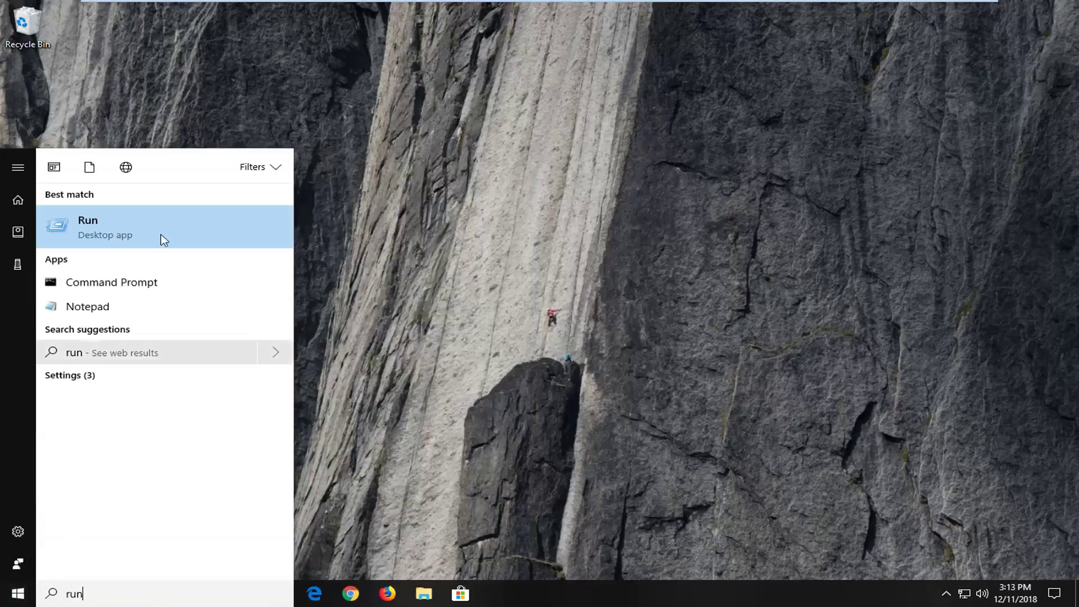
left_click(114, 236)
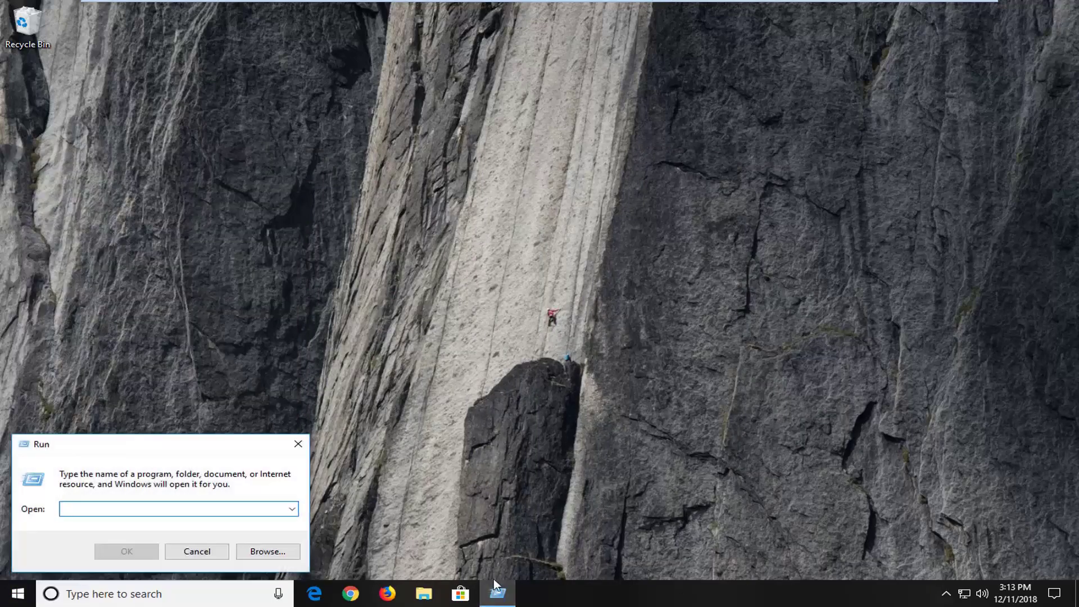
type("cont")
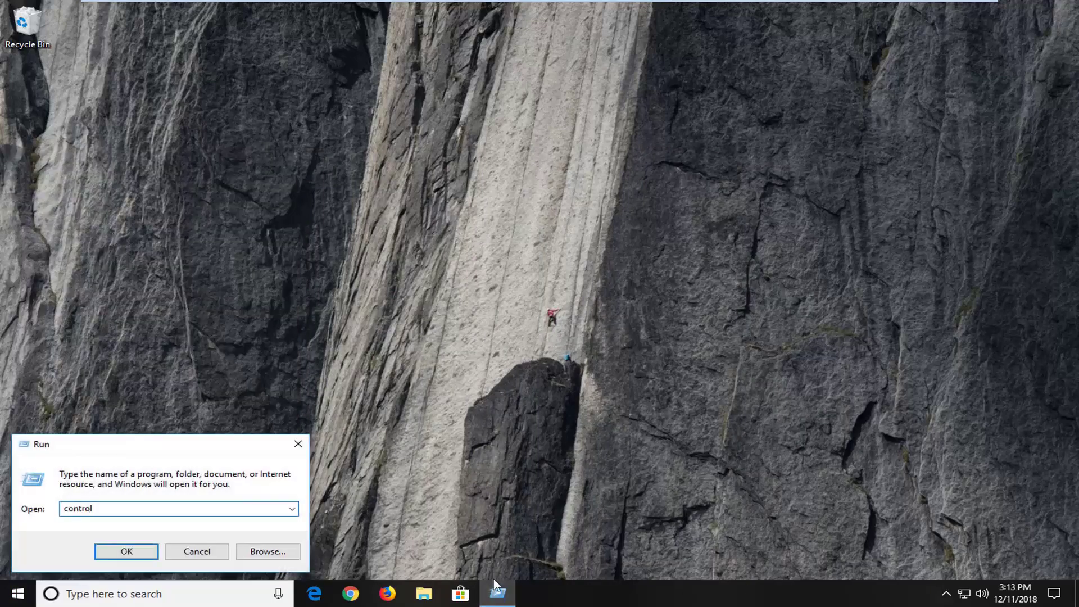
type("rol")
left_click(135, 553)
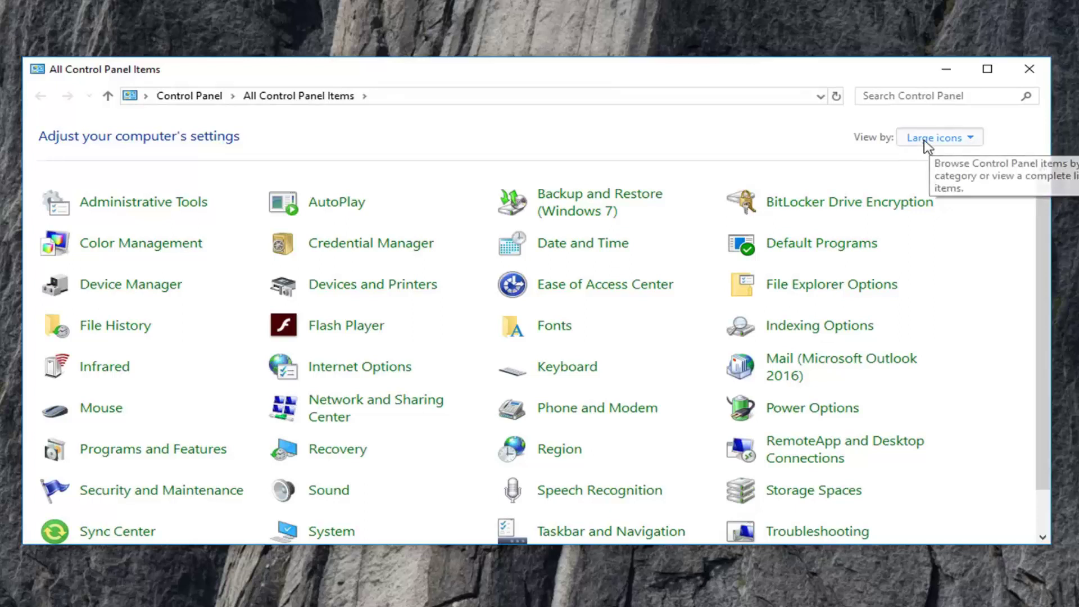
Switch Control Panel to Category view and open the Optimize visual display settings under Ease of Access.
left_click(933, 138)
left_click(933, 159)
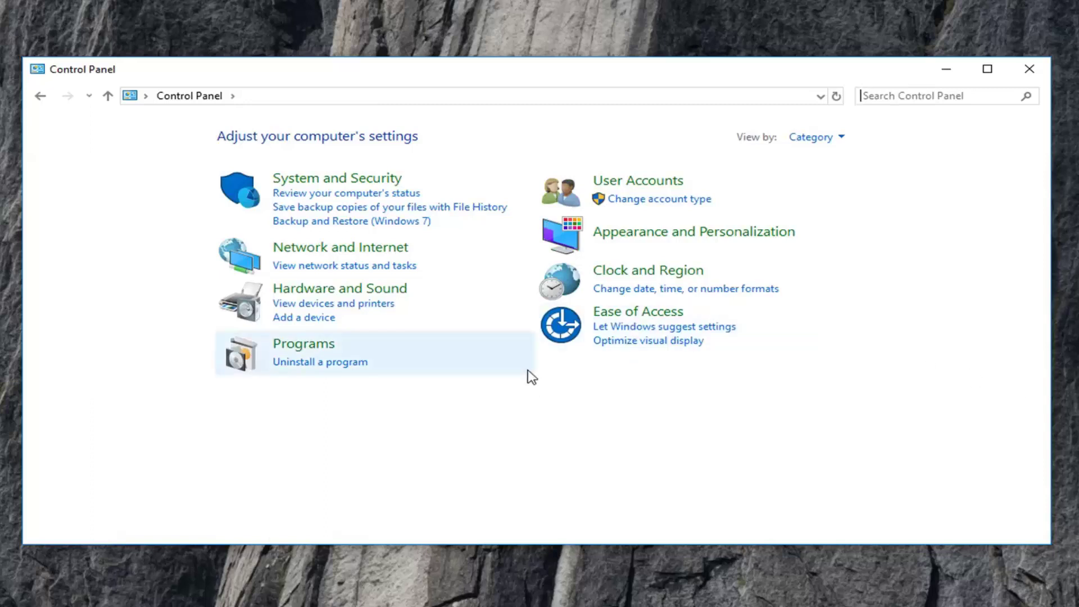
left_click(613, 314)
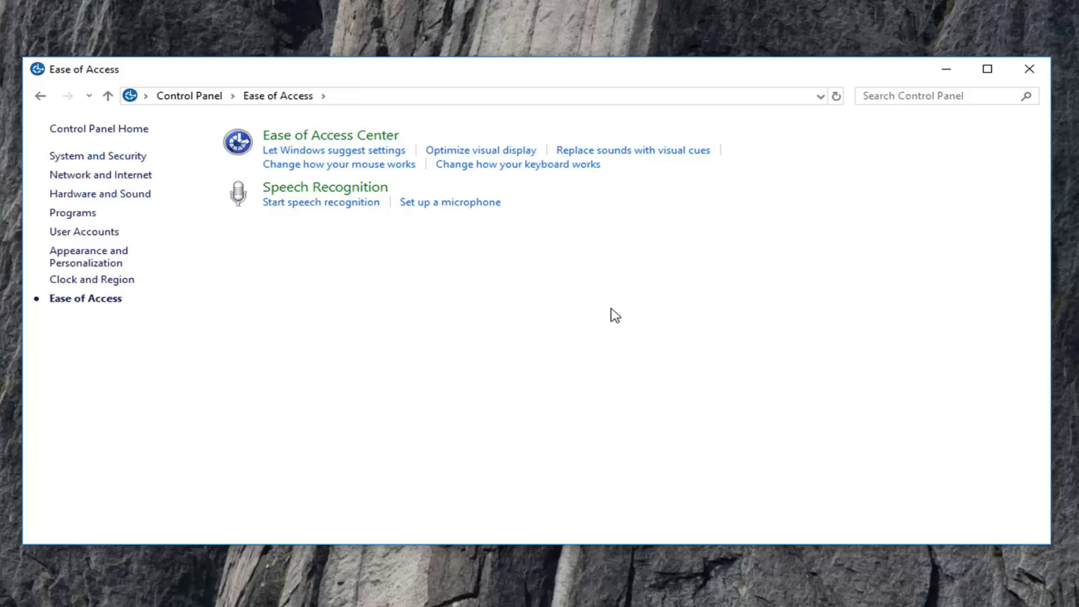
left_click(487, 150)
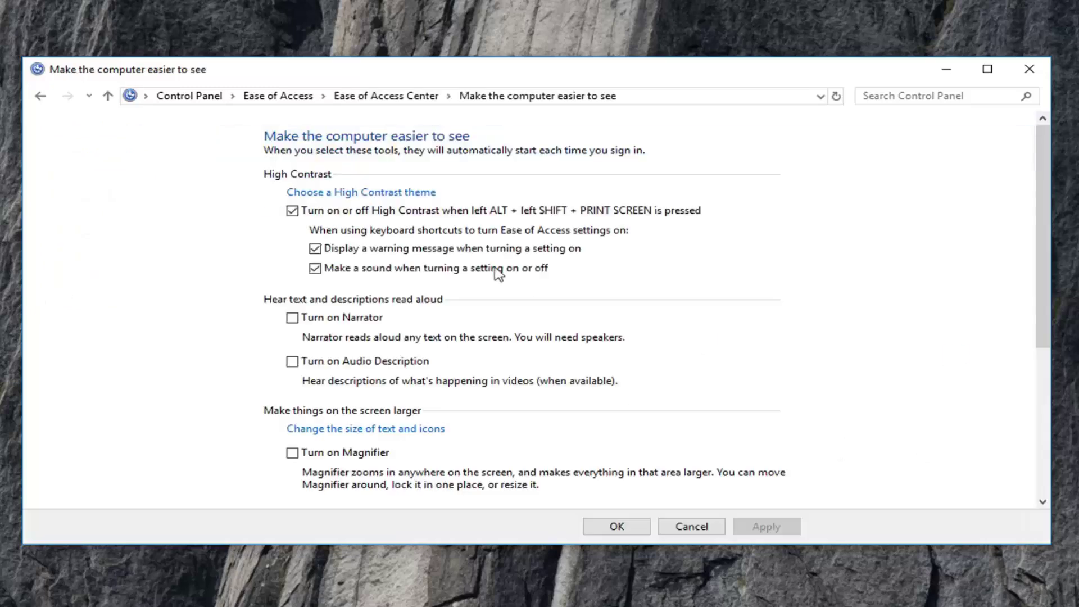
Make sure the "Remove background images (where available)" option is unchecked and apply the display settings.
scroll(532, 371, "down", 3)
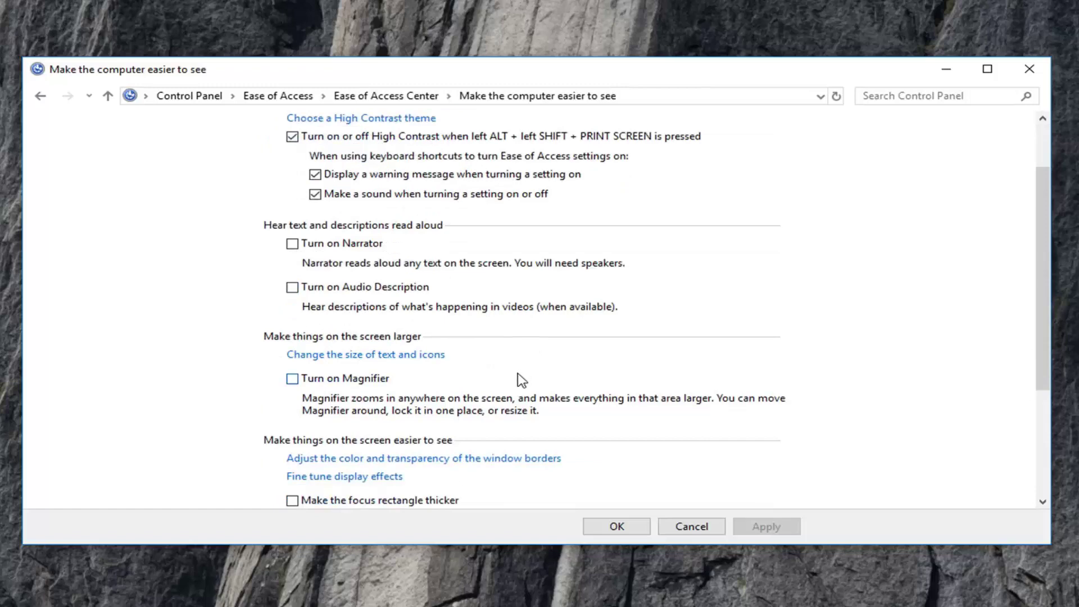
scroll(520, 394, "down", 2)
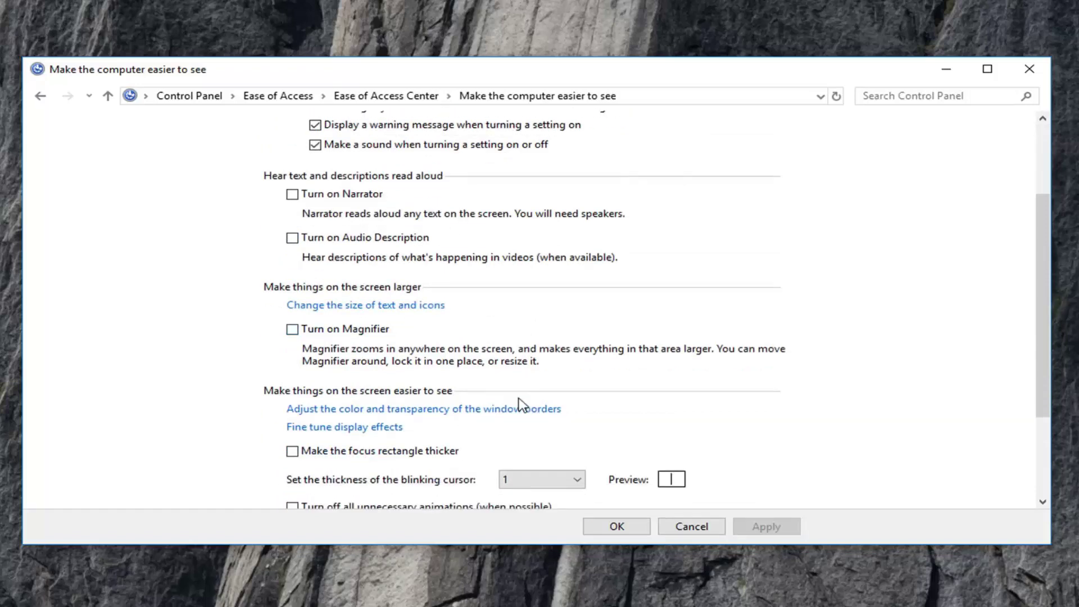
scroll(506, 411, "up", 1)
scroll(416, 433, "down", 6)
left_click(398, 394)
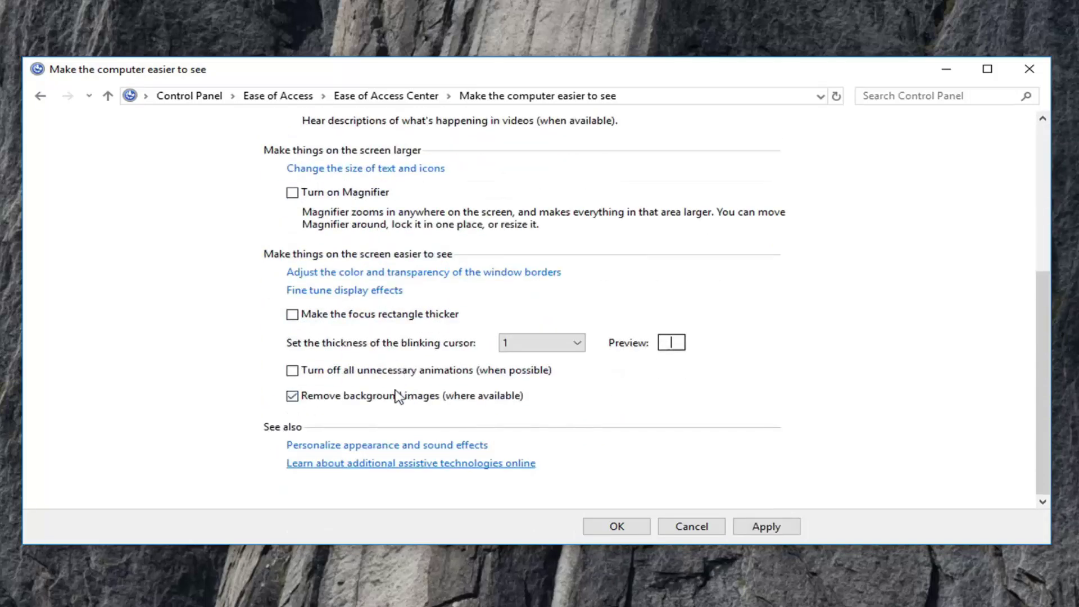
left_click(293, 397)
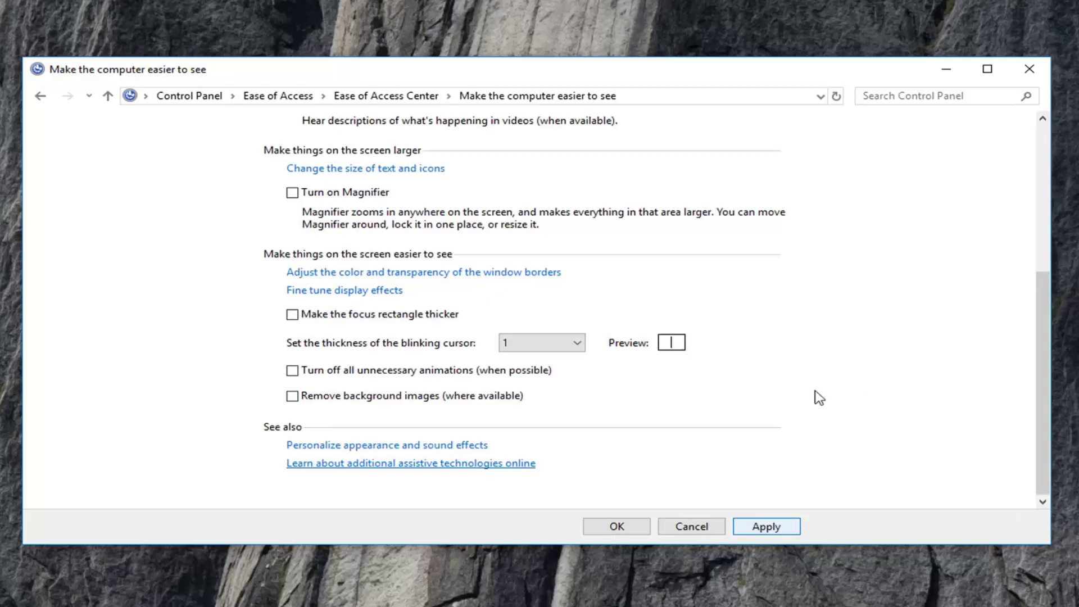
left_click(607, 528)
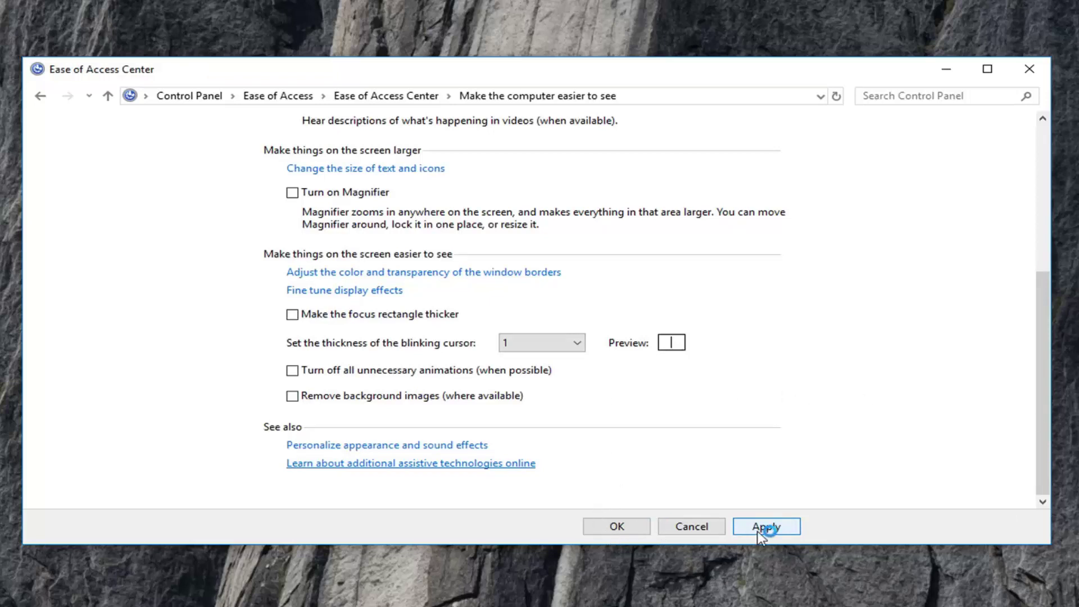